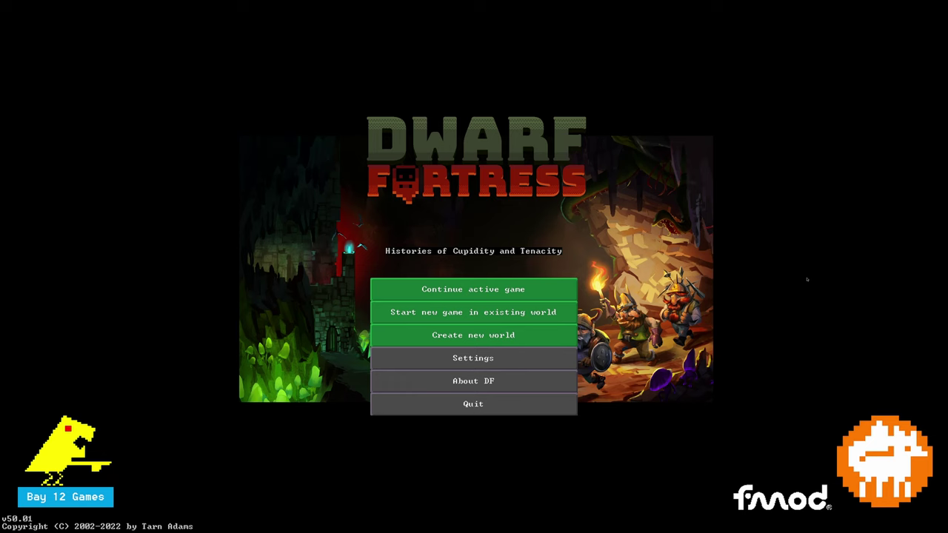
- Begin a new world and dismiss the welcome message to reach the world-creation settings
left_click(532, 342)
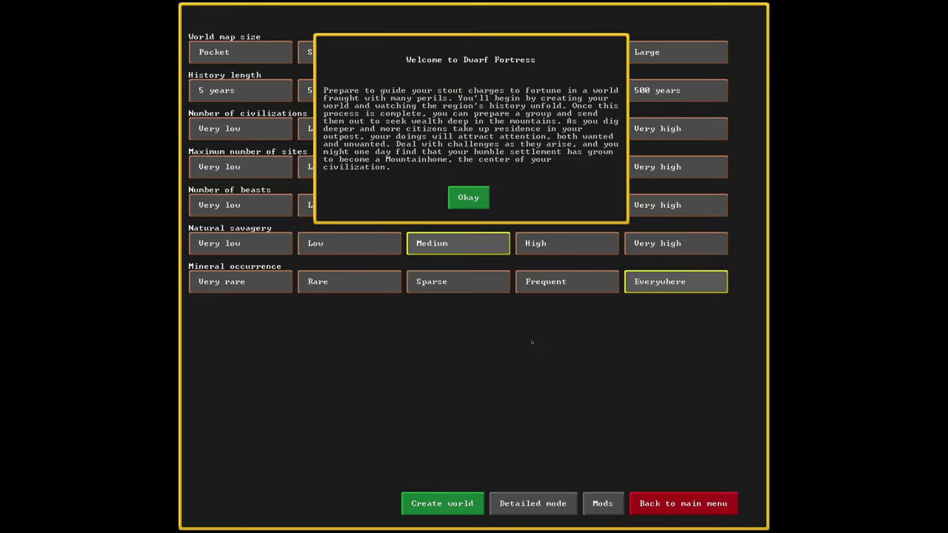
left_click(455, 197)
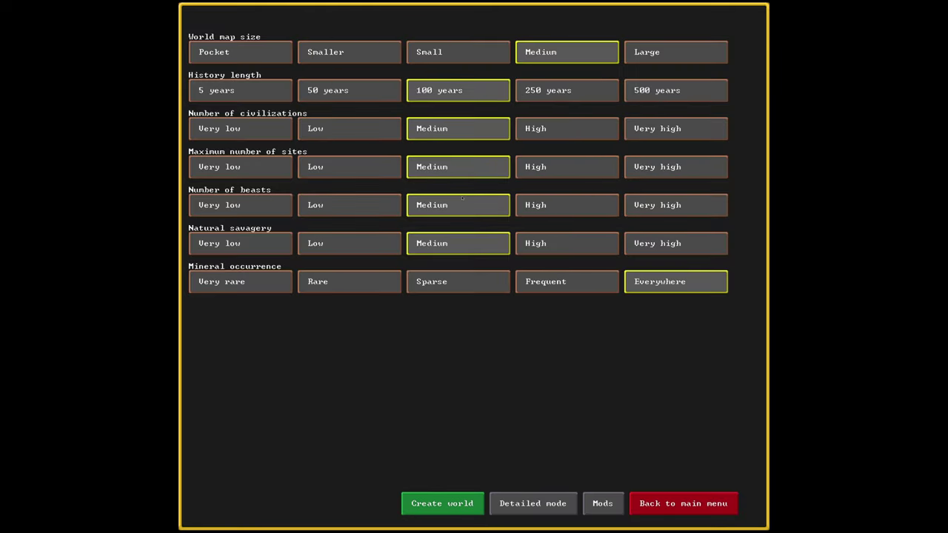
- Switch to detailed parameters and scroll down to the Volcanism Mesh Size and weighted range rows
left_click(532, 503)
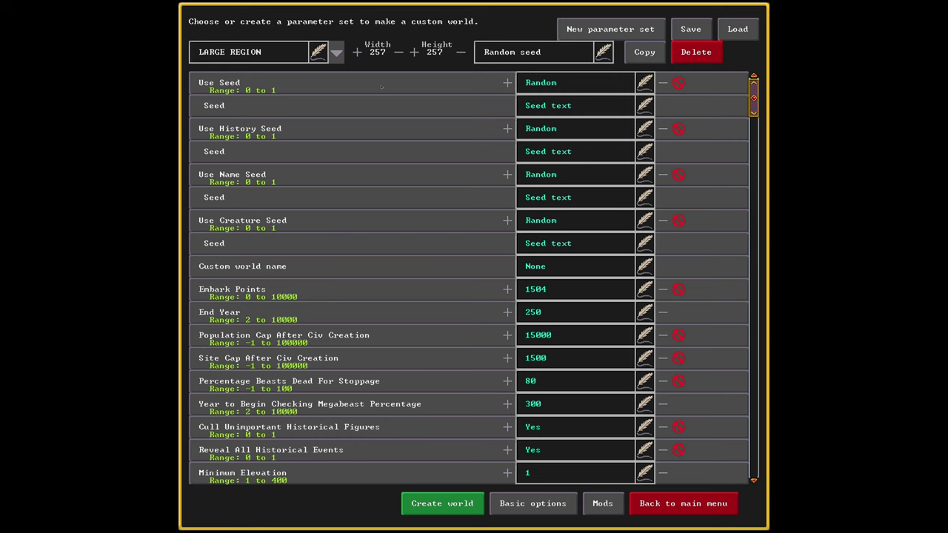
scroll(397, 177, "down", 5)
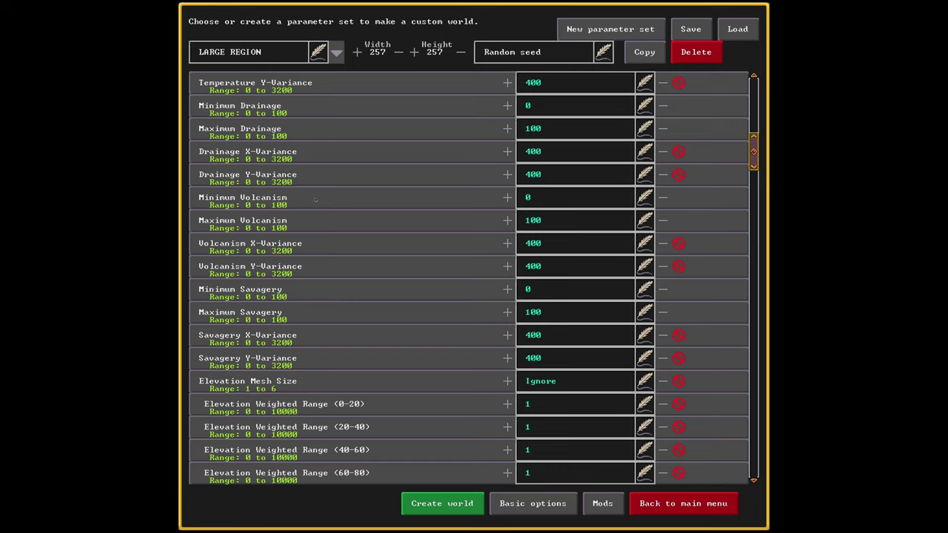
scroll(398, 226, "down", 8)
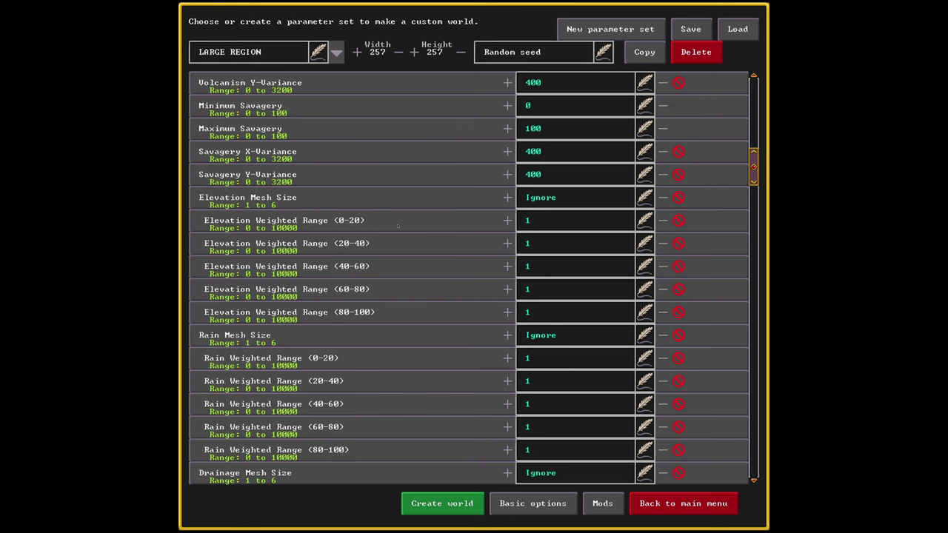
scroll(398, 226, "down", 10)
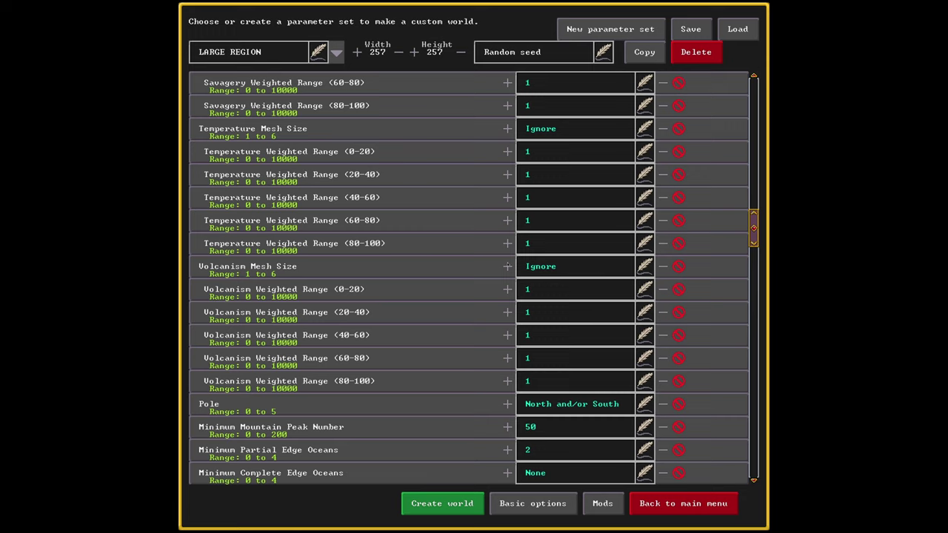
- Set Volcanism Mesh Size to 2 x 2
left_click(508, 266)
left_click(507, 266)
left_click(507, 266)
left_click(662, 266)
- Enter volcanism weighted ranges 20, 30, 50, 70, 90, then select the Minimum Volcano Number field
type("20")
left_click(542, 314)
type("30")
left_click(530, 336)
type("50")
left_click(542, 354)
type("70")
type("90")
scroll(410, 161, "down", 3)
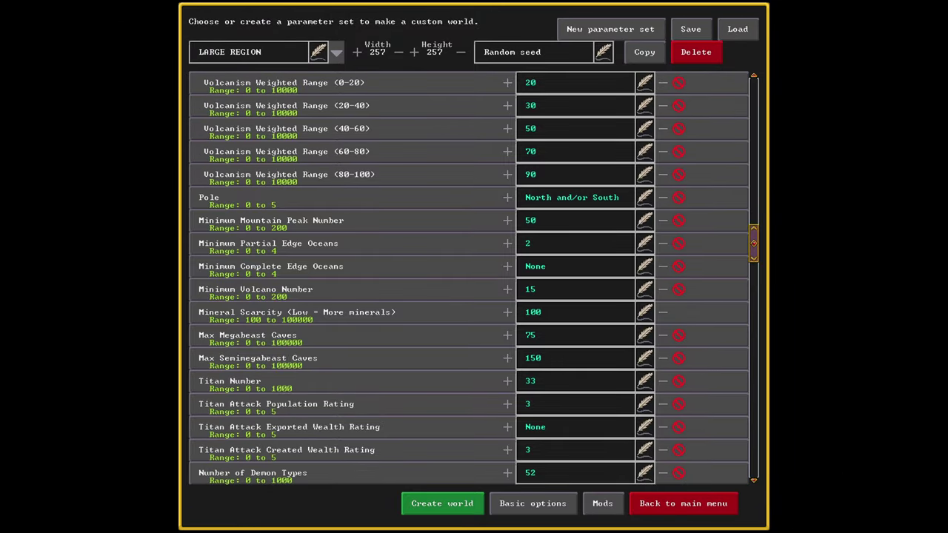
left_click(542, 293)
- Finish setting Minimum Volcano Number to 200 and scroll to the volcanism square minimums
type("00")
scroll(402, 289, "down", 5)
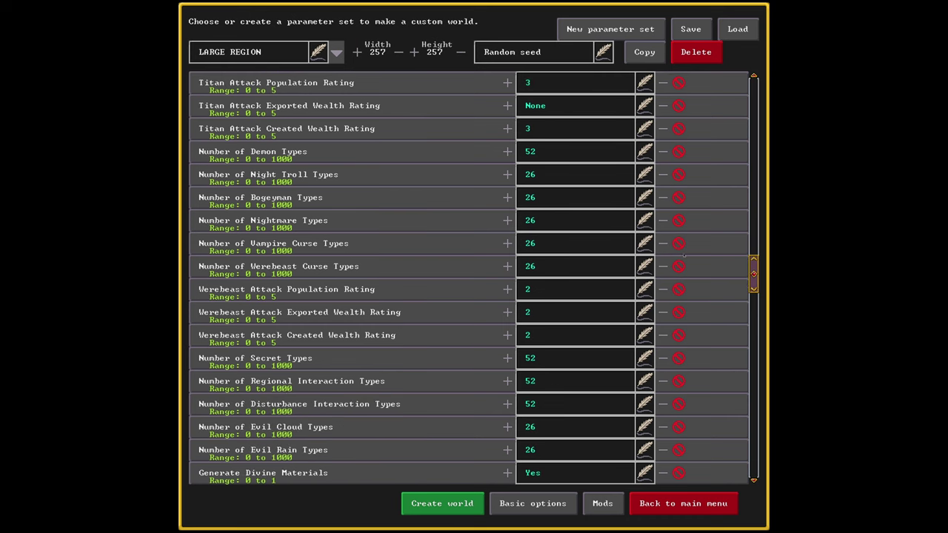
scroll(401, 290, "down", 10)
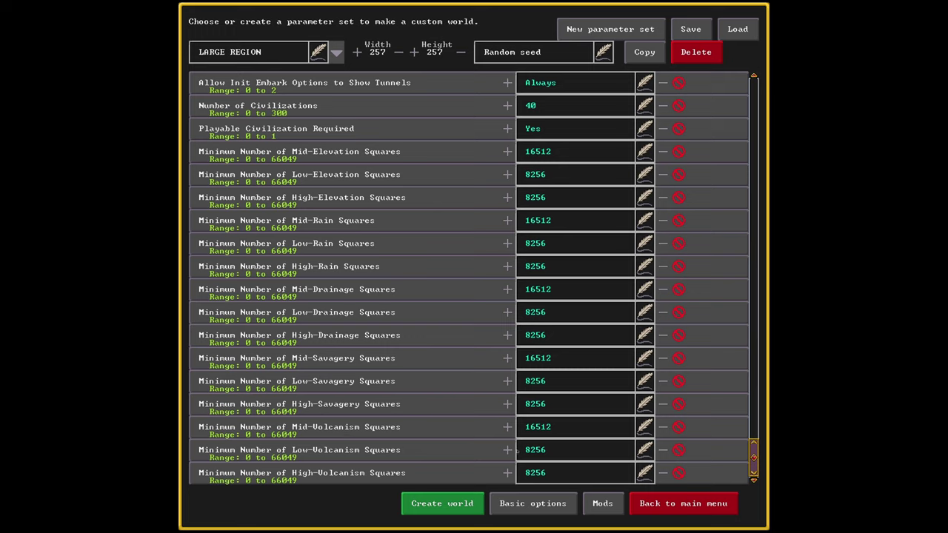
- Set the High-Volcanism squares minimum to 16512 and the Mid-Volcanism minimum to 8256
left_click(542, 478)
type("16512")
left_click(545, 451)
left_click(566, 429)
type("82")
type("5")
- Replace REGION in the set name with 'VOLCANO REGOIN' and save the parameter set
key("BackSpace")
key("BackSpace")
key("BackSpace")
type("VOLCANO REGOIN")
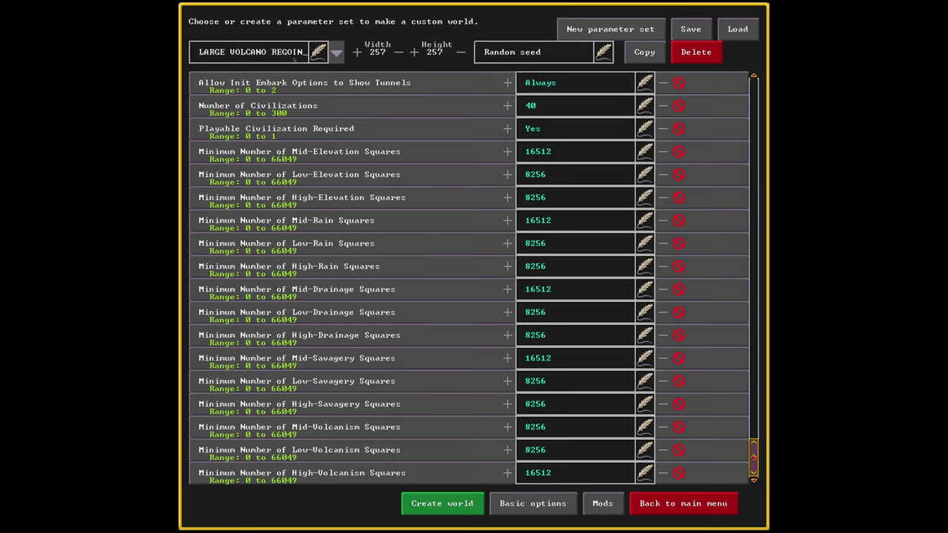
left_click(697, 28)
- Create a world from the LARGE VOLCANO REGOIN parameter set
left_click(448, 505)
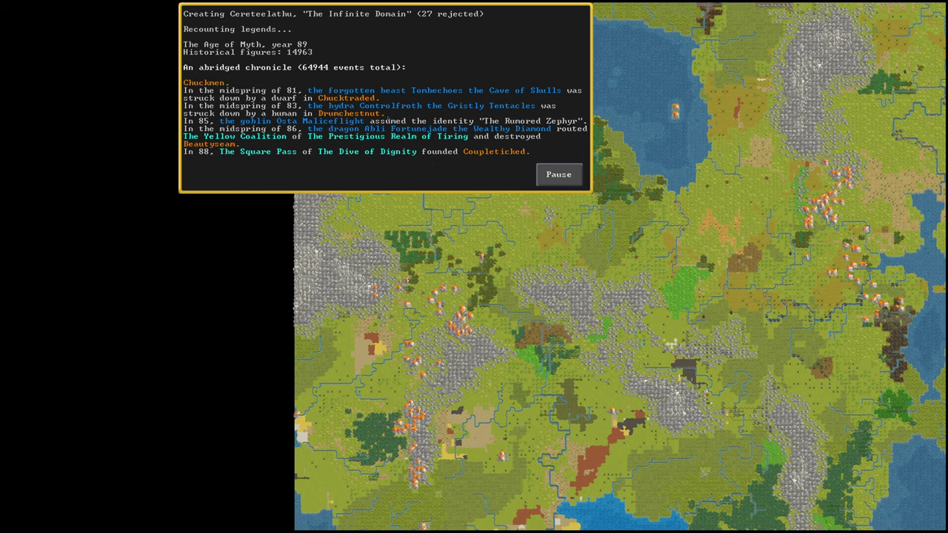
- Pause generation at year 91 and pan east, south, then back north-west across the volcano map
left_click(556, 182)
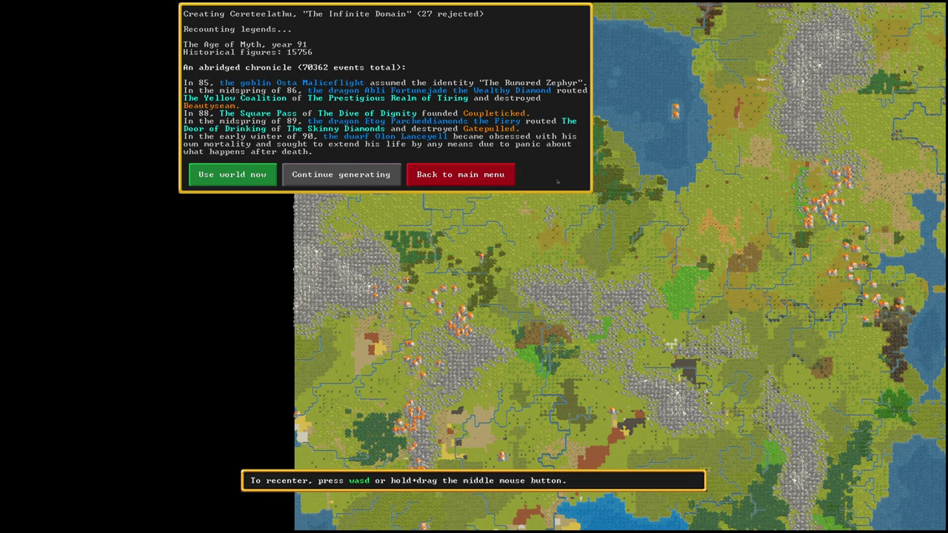
key("d")
key("d")
key("s")
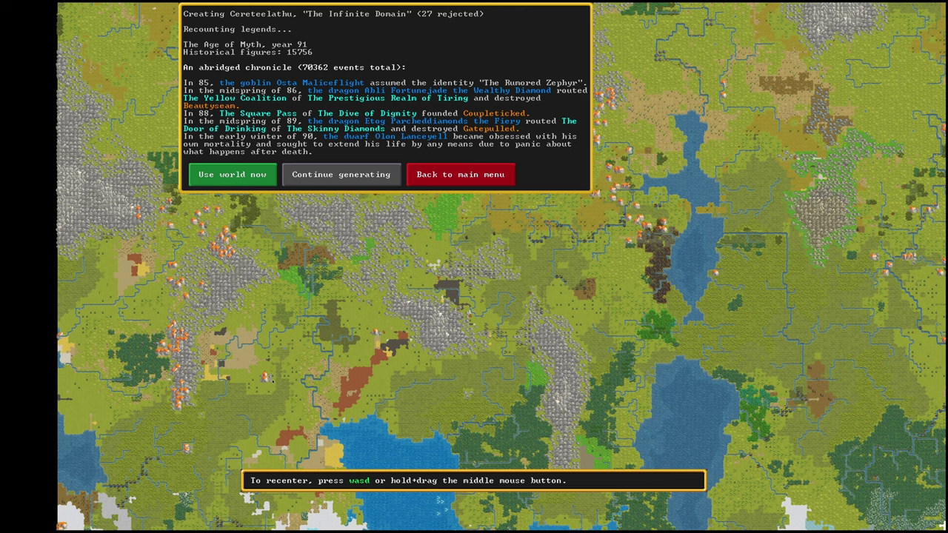
key("s")
key("d")
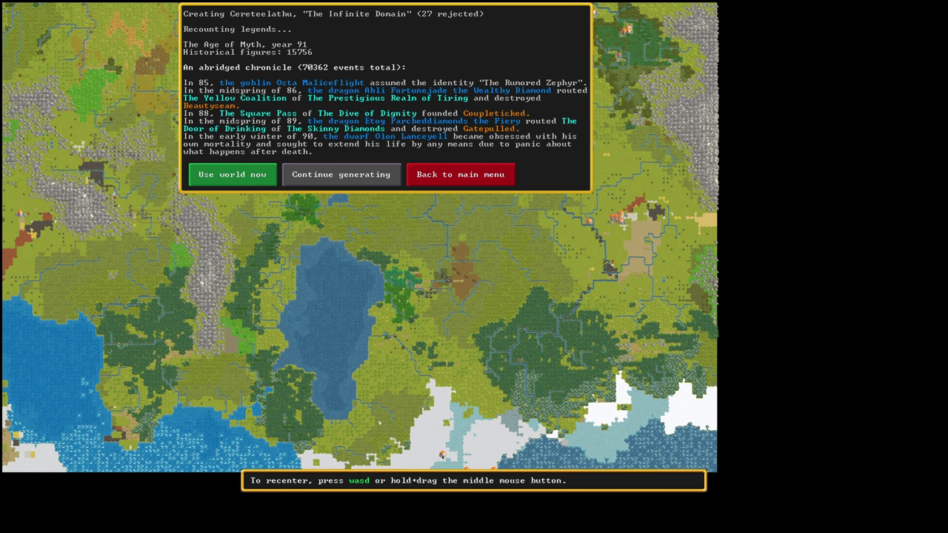
key("w")
key("a")
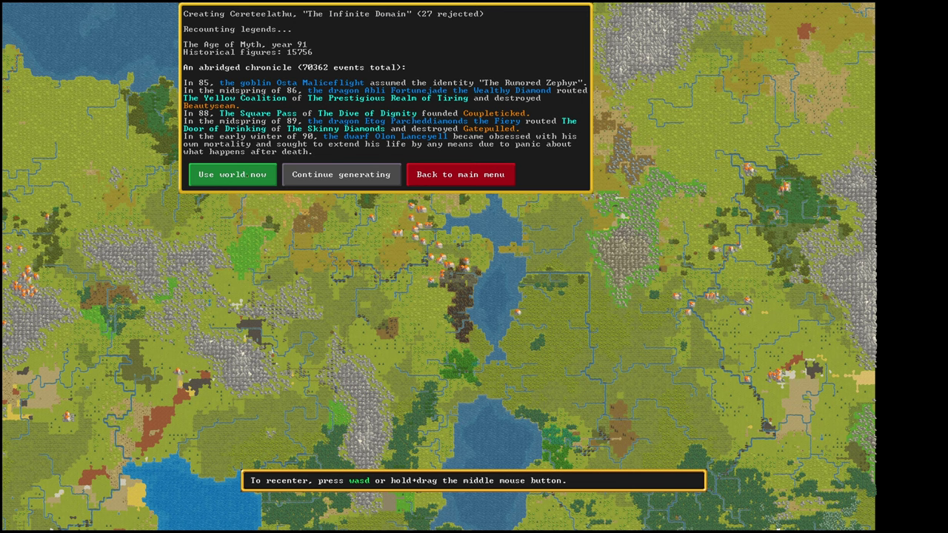
- Continue generation to year 92, then keep the Cereteelathu world so it saves
left_click(341, 174)
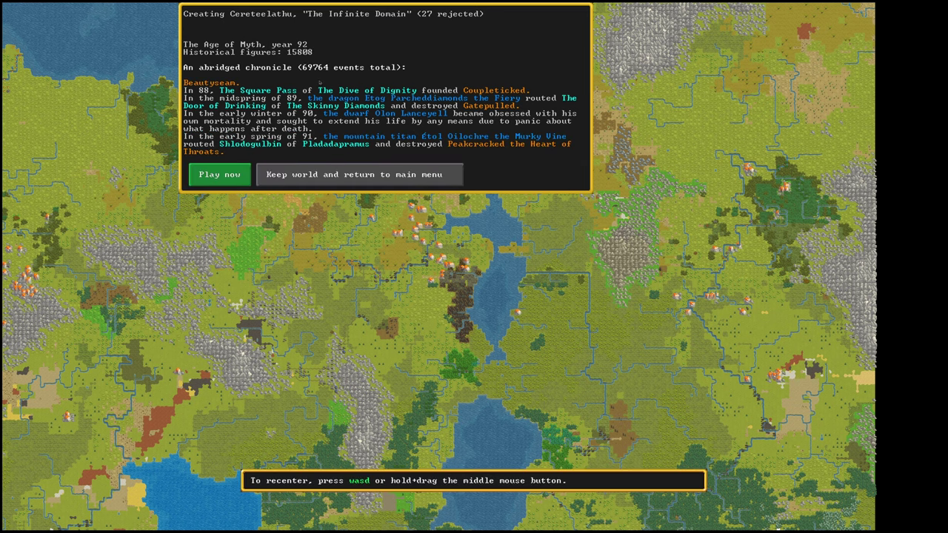
left_click(222, 174)
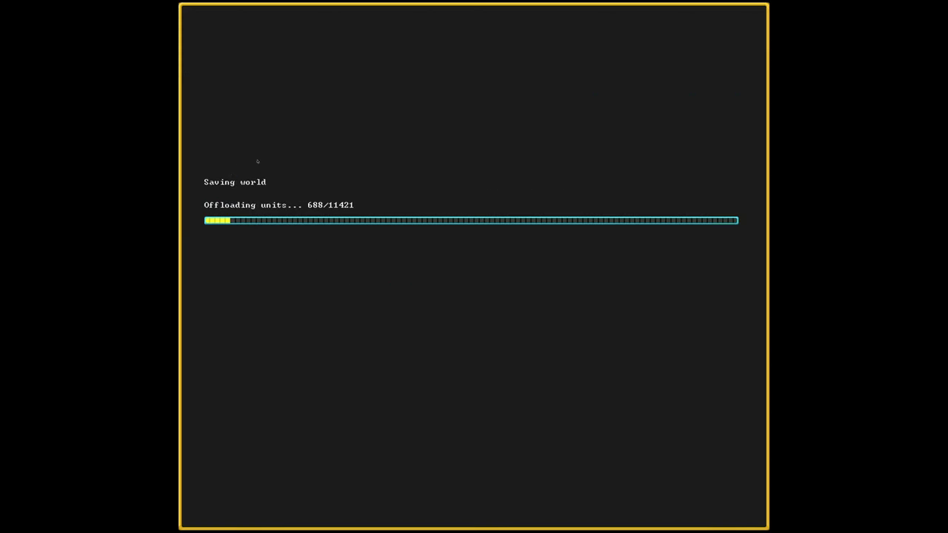